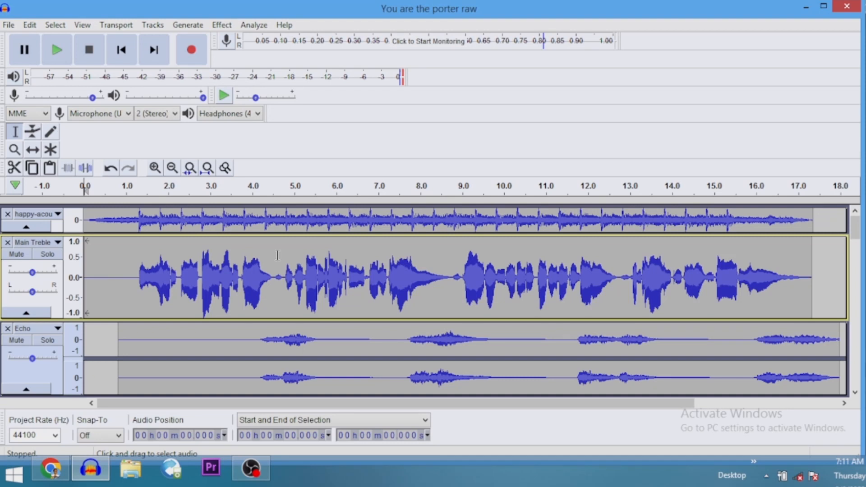
Step: Look over the project's instrumental, main treble, echo and harmony vocal tracks and play back the raw mix
{"action": "scroll", "coordinate": [278, 255], "scroll_direction": "down", "scroll_amount": 10}
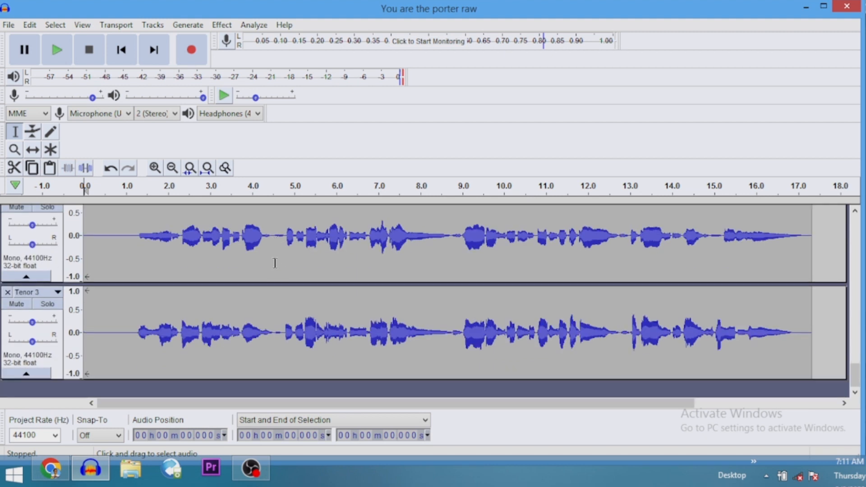
{"action": "scroll", "coordinate": [275, 263], "scroll_direction": "up", "scroll_amount": 10}
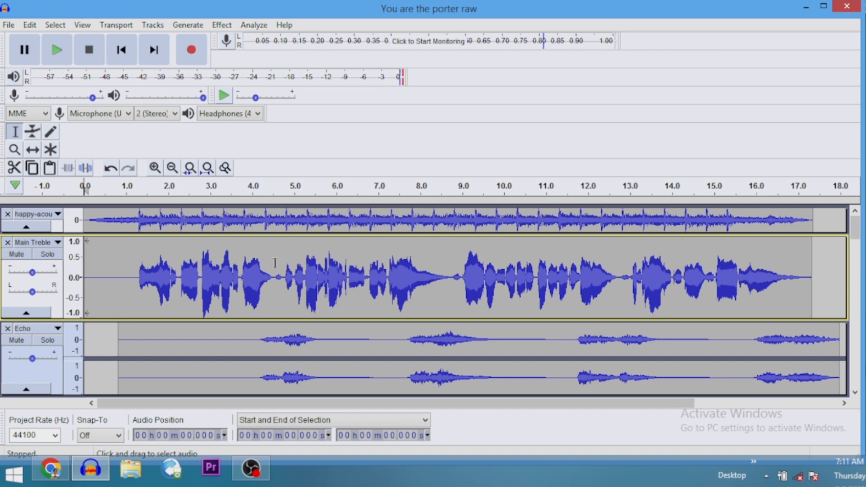
{"action": "scroll", "coordinate": [273, 271], "scroll_direction": "down", "scroll_amount": 10}
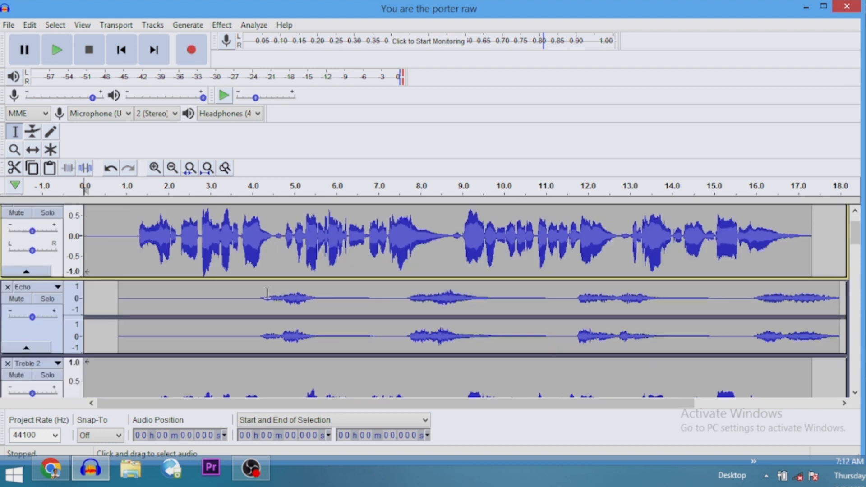
{"action": "scroll", "coordinate": [267, 292], "scroll_direction": "up", "scroll_amount": 7}
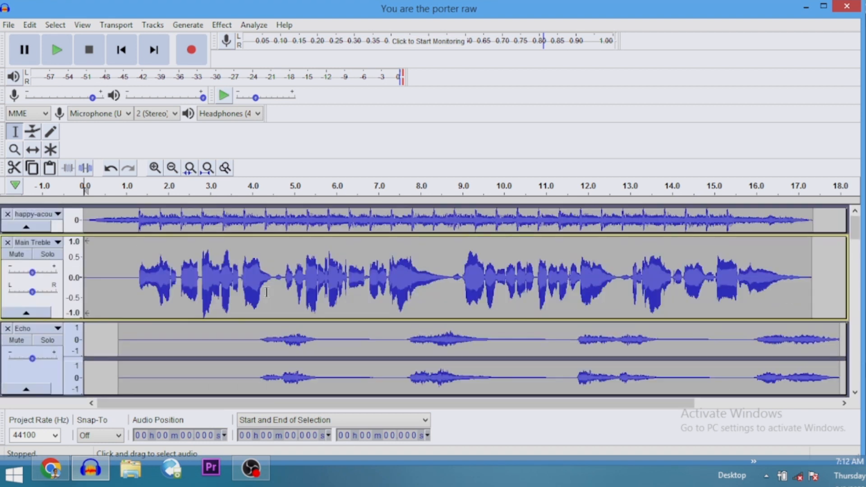
{"action": "scroll", "coordinate": [55, 298], "scroll_direction": "down", "scroll_amount": 1}
{"action": "scroll", "coordinate": [5, 283], "scroll_direction": "up", "scroll_amount": 2}
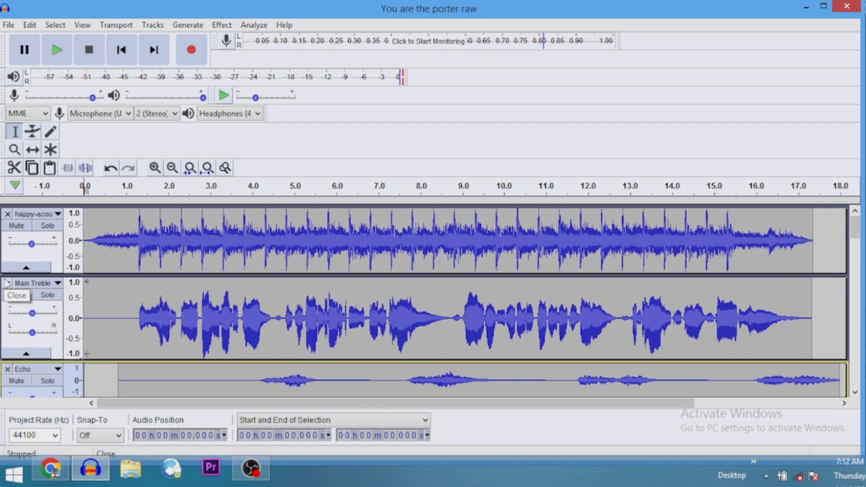
{"action": "key", "text": "space"}
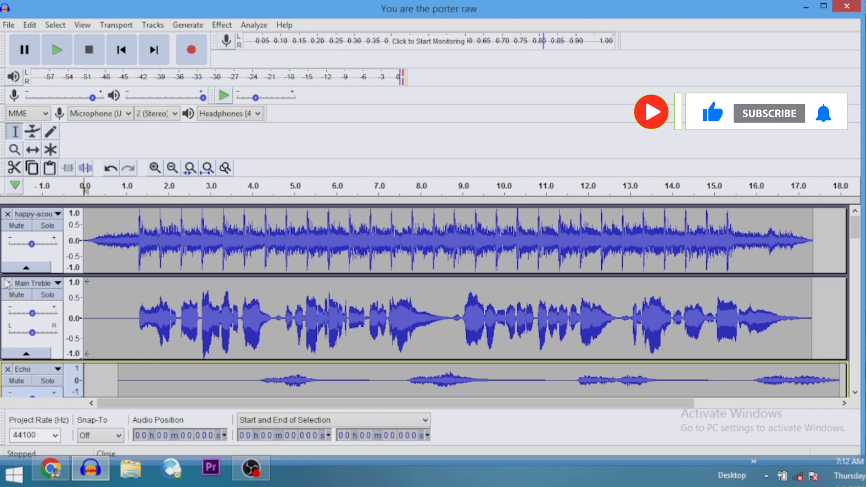
Step: Apply the Echo effect to the selected harmony vocal tracks, Treble 2 through Tenor 3, with delay time 0.1 seconds and decay factor 0.1
{"action": "scroll", "coordinate": [5, 289], "scroll_direction": "down", "scroll_amount": 2}
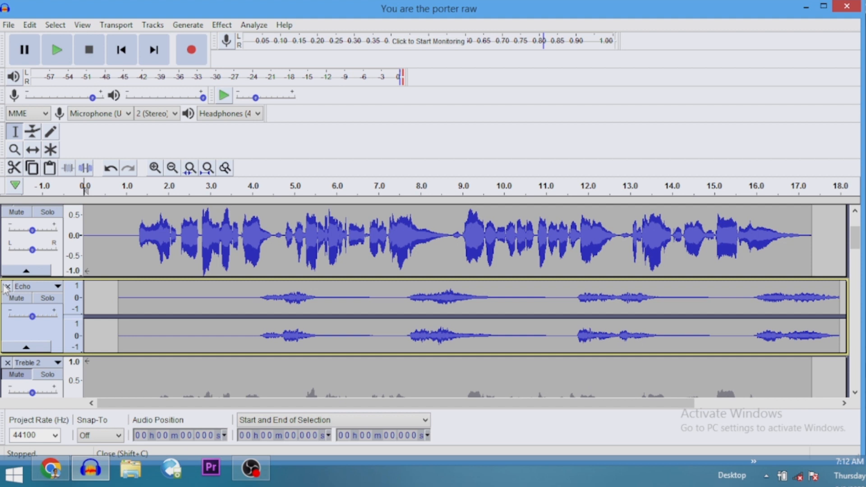
{"action": "left_click", "coordinate": [6, 287]}
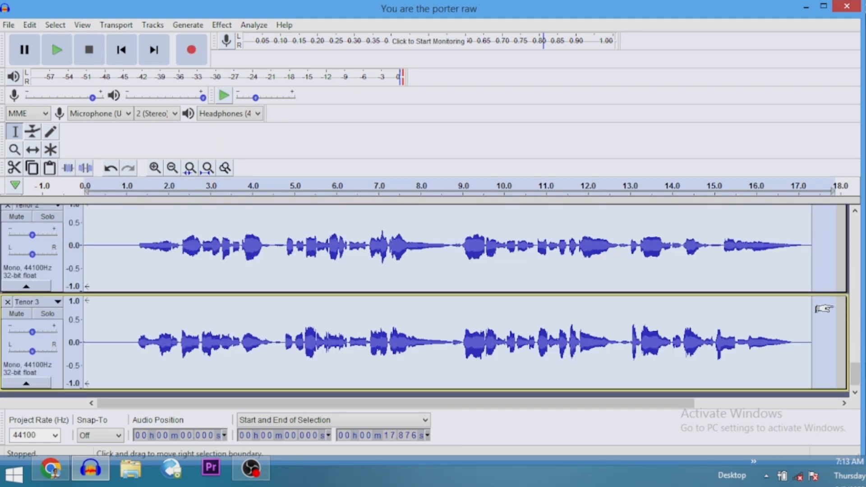
{"action": "left_click", "coordinate": [221, 25]}
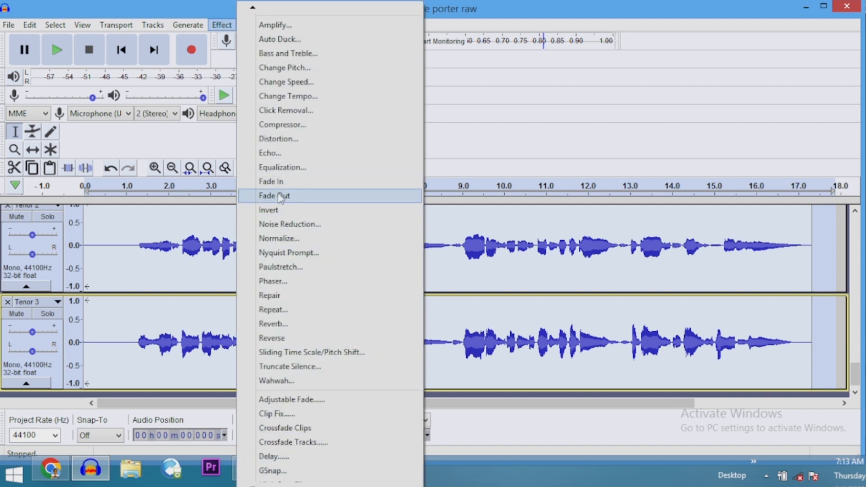
{"action": "left_click", "coordinate": [266, 154]}
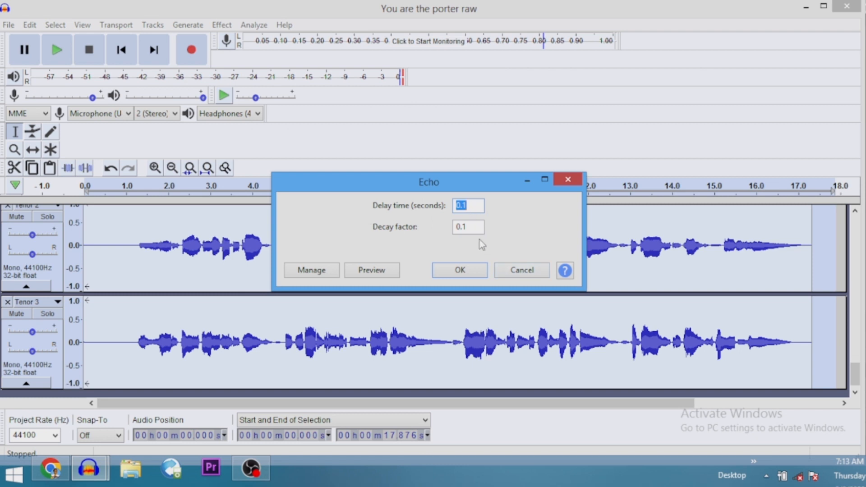
{"action": "left_click", "coordinate": [460, 271]}
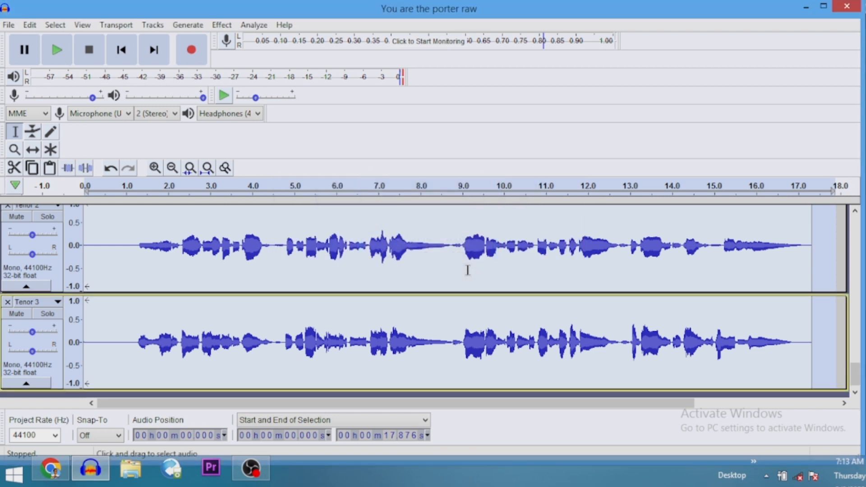
Step: Play back the vocals from the start to listen to the echo on the harmony tracks
{"action": "scroll", "coordinate": [468, 271], "scroll_direction": "up", "scroll_amount": 10}
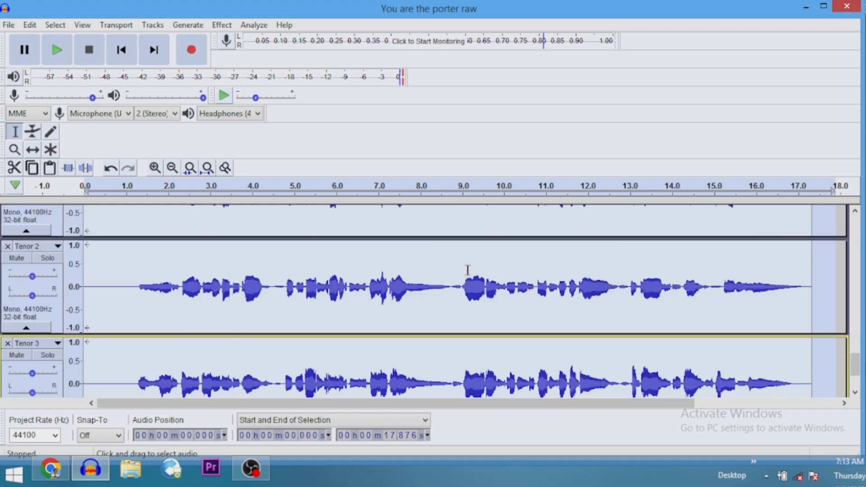
{"action": "scroll", "coordinate": [468, 270], "scroll_direction": "up", "scroll_amount": 10}
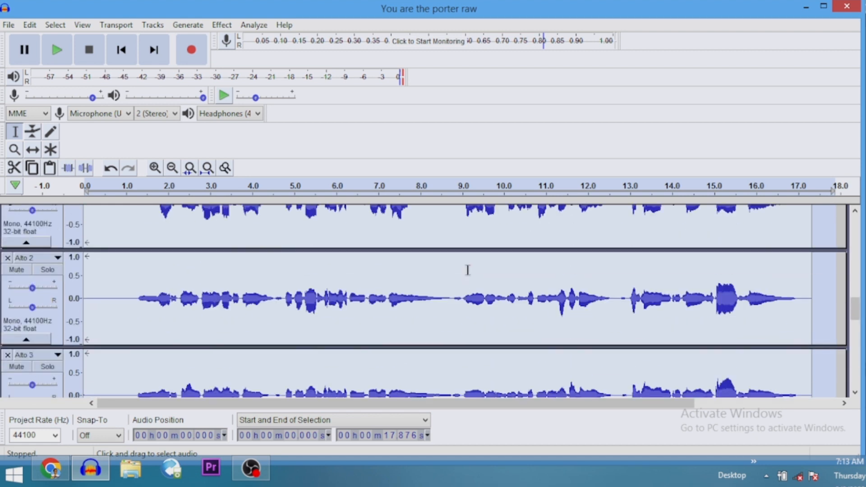
{"action": "scroll", "coordinate": [468, 270], "scroll_direction": "up", "scroll_amount": 3}
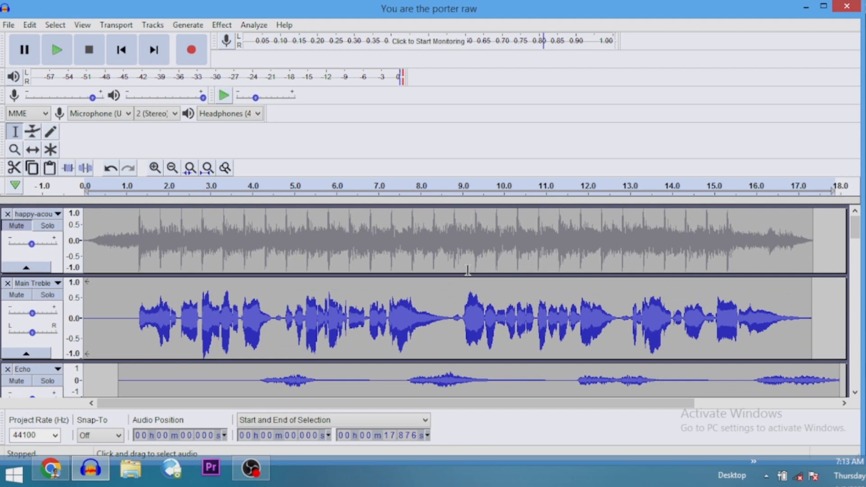
{"action": "key", "text": "space"}
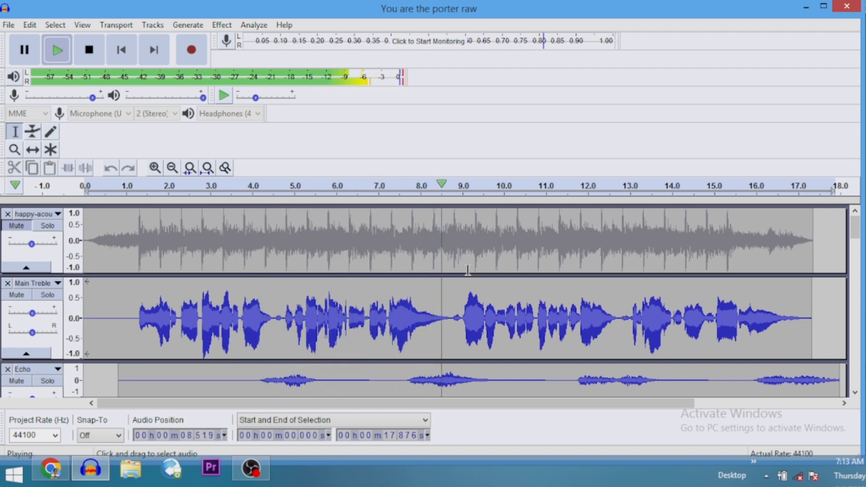
{"action": "key", "text": "space"}
Step: Apply Reverb to the selected vocal tracks with room size 100%, pre-delay 43 ms, reverberance 22%, wet gain 1 dB and dry gain -2 dB
{"action": "scroll", "coordinate": [457, 266], "scroll_direction": "down", "scroll_amount": 1}
{"action": "scroll", "coordinate": [457, 266], "scroll_direction": "down", "scroll_amount": 1}
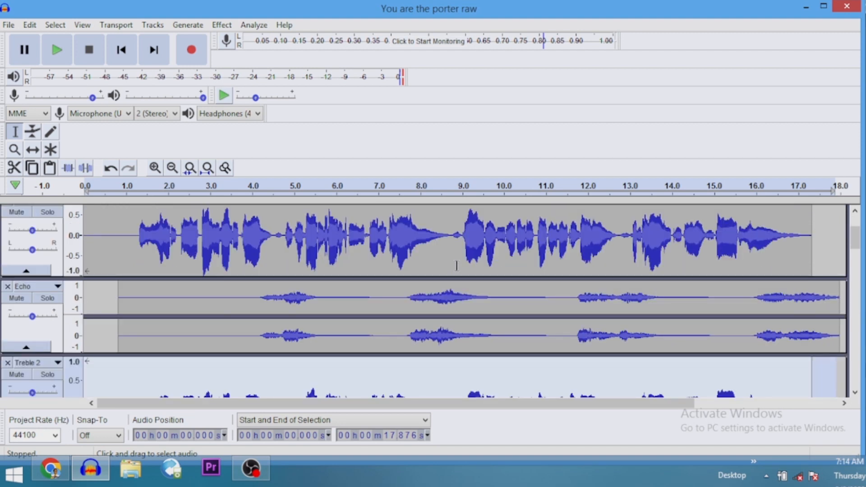
{"action": "scroll", "coordinate": [815, 260], "scroll_direction": "down", "scroll_amount": 5}
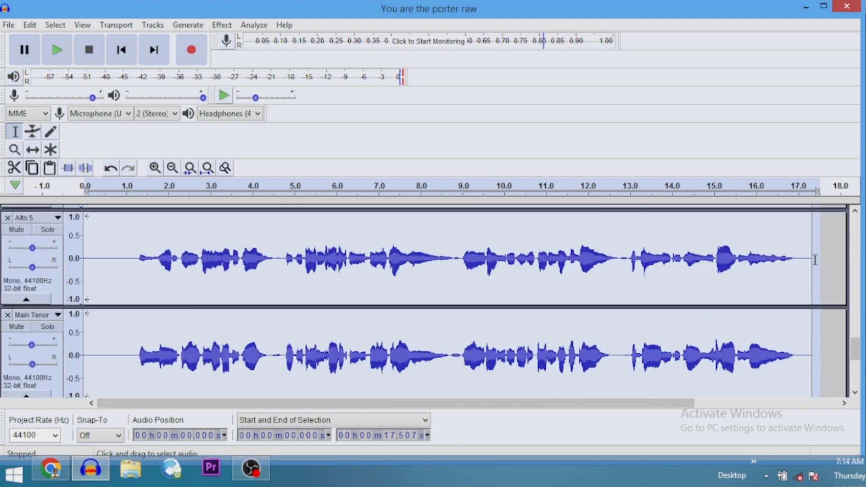
{"action": "scroll", "coordinate": [815, 260], "scroll_direction": "up", "scroll_amount": 3}
{"action": "left_click", "coordinate": [223, 25]}
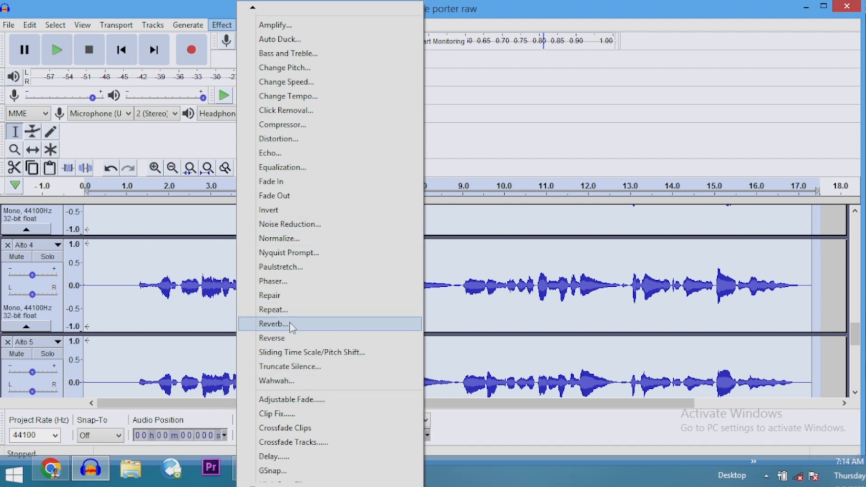
{"action": "left_click", "coordinate": [273, 324]}
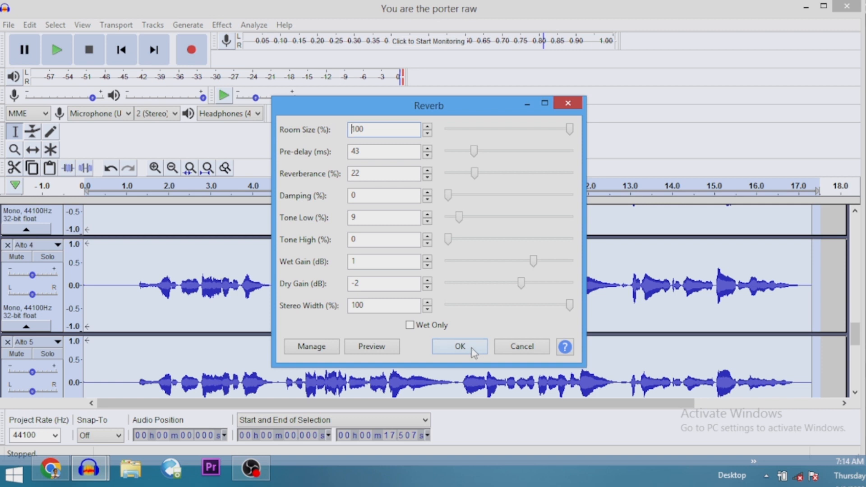
{"action": "left_click", "coordinate": [460, 347]}
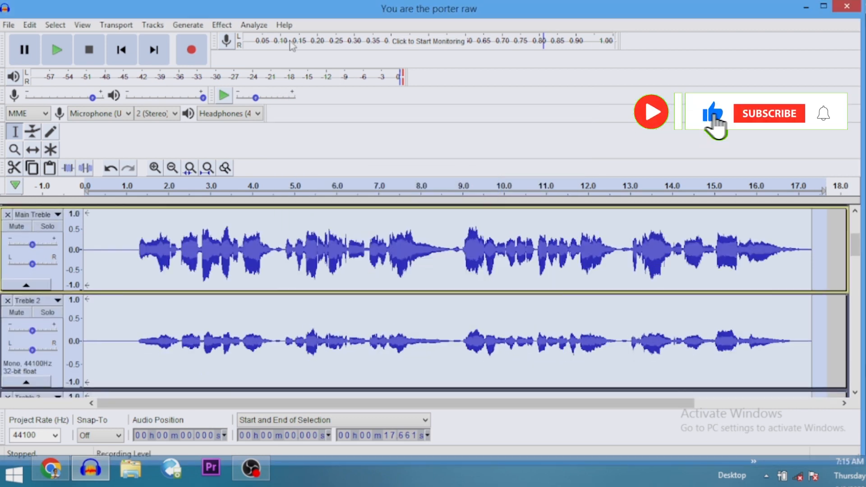
Step: Play the selected vocals from the beginning twice to judge the reverb
{"action": "key", "text": "space"}
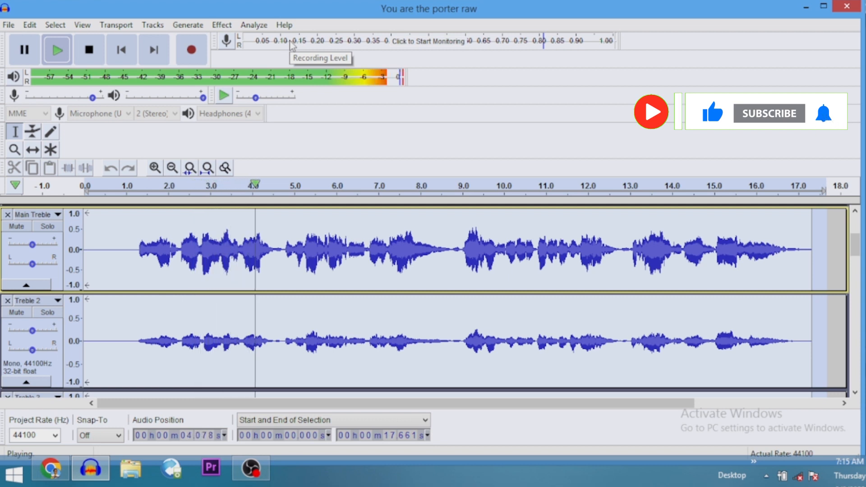
{"action": "key", "text": "space"}
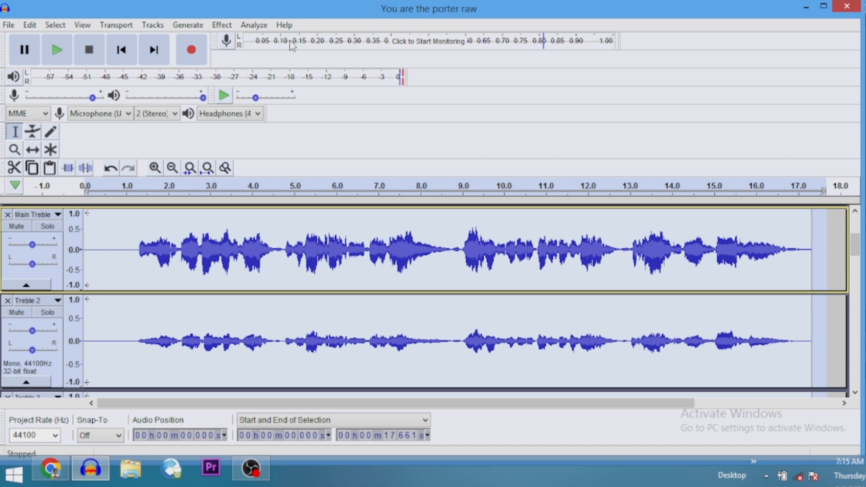
{"action": "key", "text": "space"}
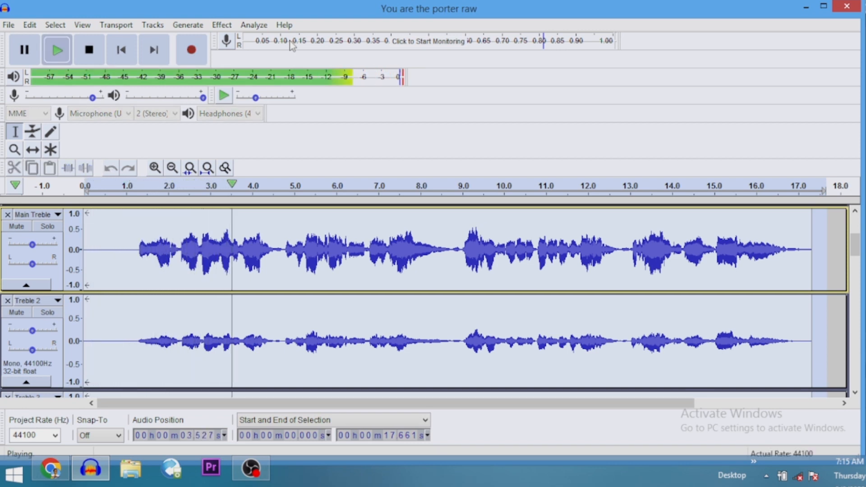
{"action": "key", "text": "space"}
Step: Repeat the last Reverb effect on the selected vocal tracks and clear the selection
{"action": "key", "text": "ctrl"}
{"action": "key", "text": "ctrl+r"}
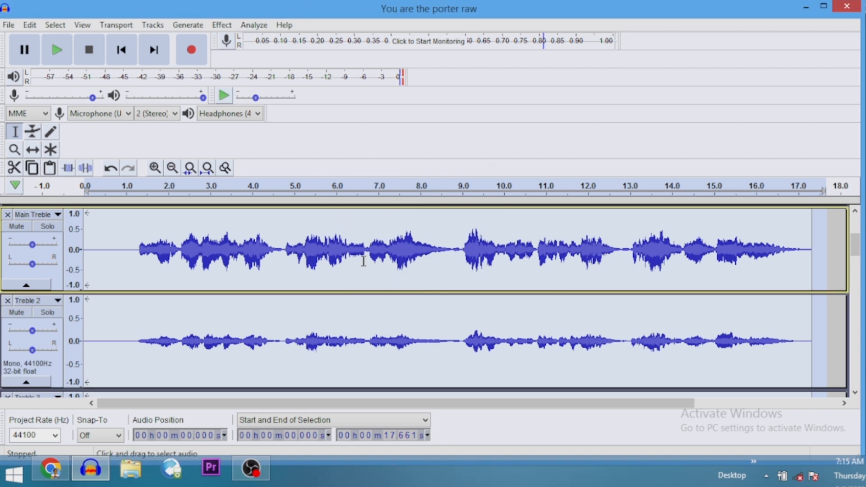
{"action": "scroll", "coordinate": [363, 260], "scroll_direction": "up", "scroll_amount": 3}
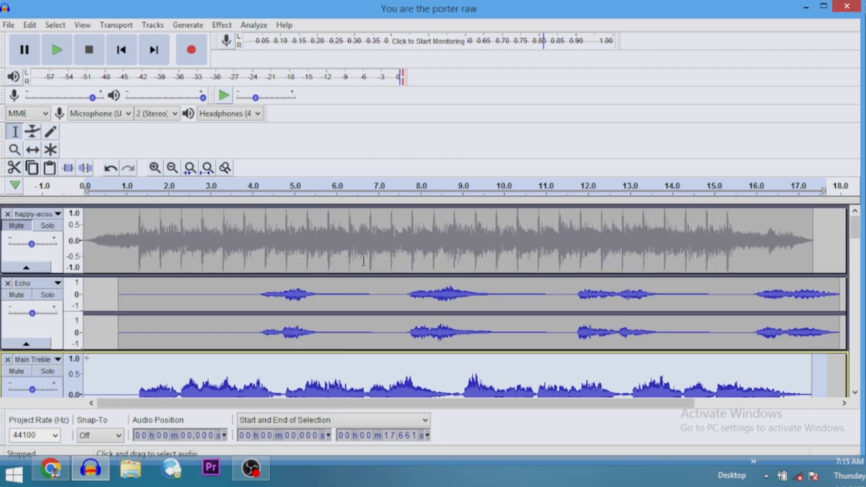
{"action": "scroll", "coordinate": [363, 263], "scroll_direction": "down", "scroll_amount": 3}
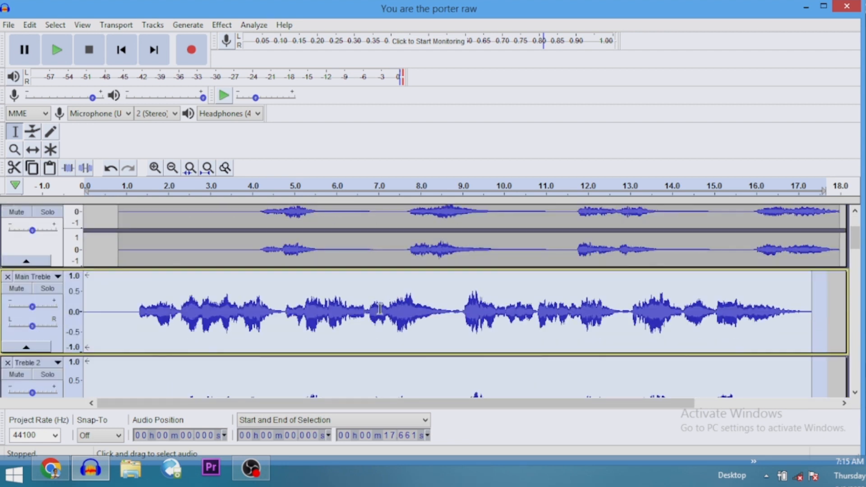
{"action": "left_click", "coordinate": [364, 312]}
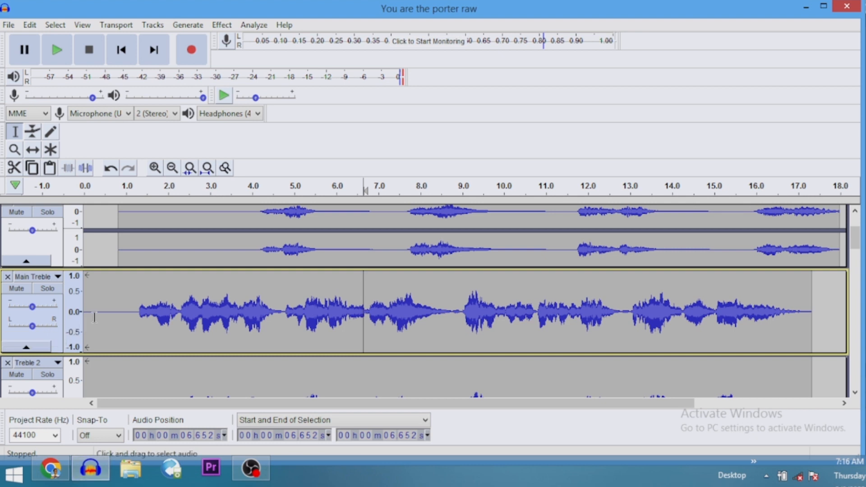
Step: Pan the Treble 2 track far left and the Treble 3 track far right
{"action": "scroll", "coordinate": [94, 317], "scroll_direction": "down", "scroll_amount": 3}
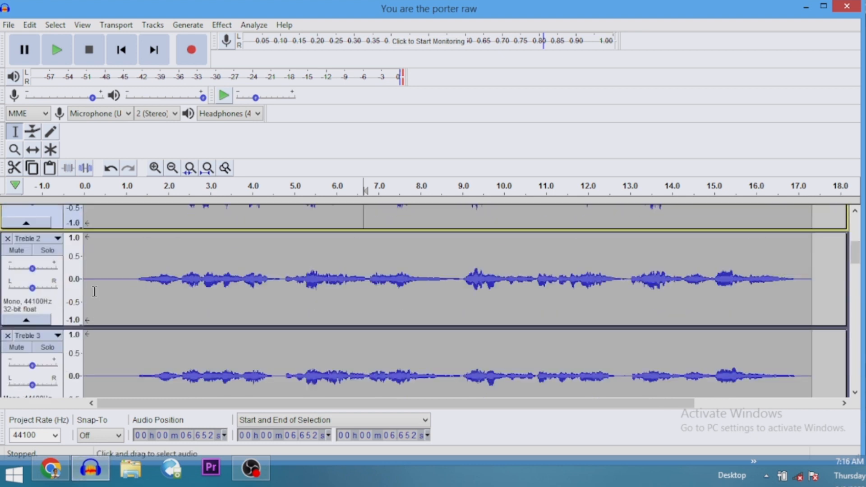
{"action": "left_click_drag", "start_coordinate": [34, 291], "coordinate": [12, 289]}
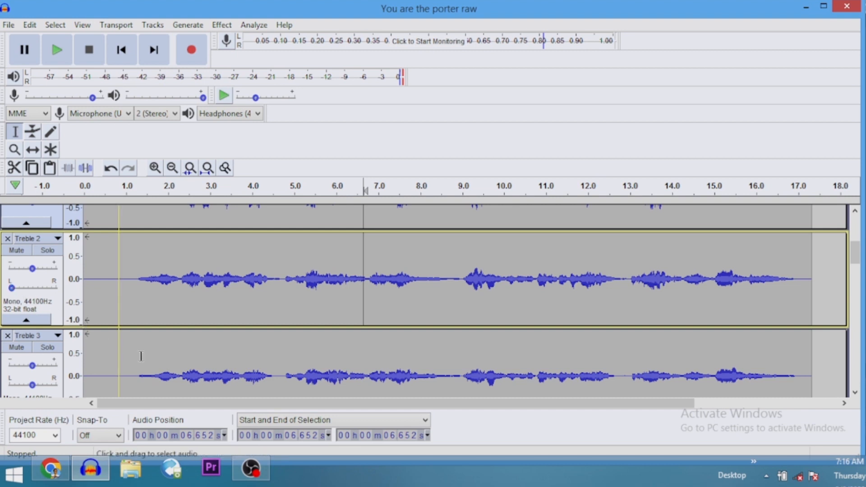
{"action": "left_click_drag", "start_coordinate": [32, 385], "coordinate": [53, 386]}
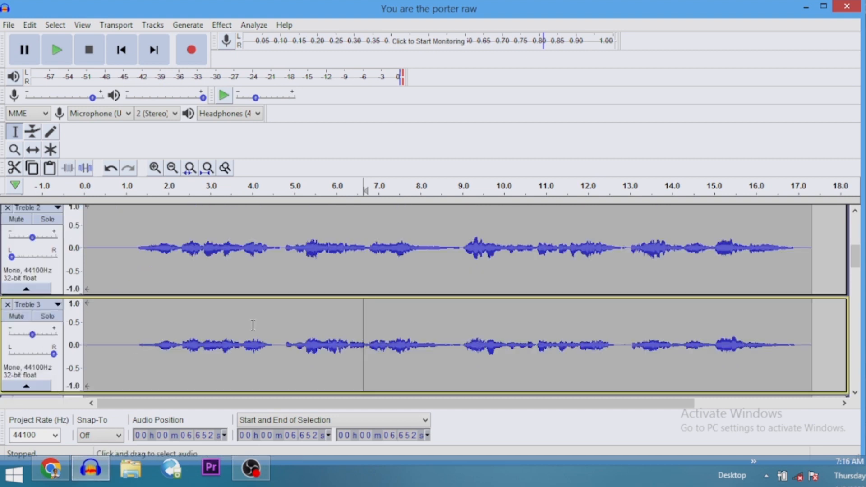
Step: Pan the Treble 4 track strongly left, beyond 70%, and the Treble 5 track strongly right
{"action": "scroll", "coordinate": [278, 301], "scroll_direction": "down", "scroll_amount": 2}
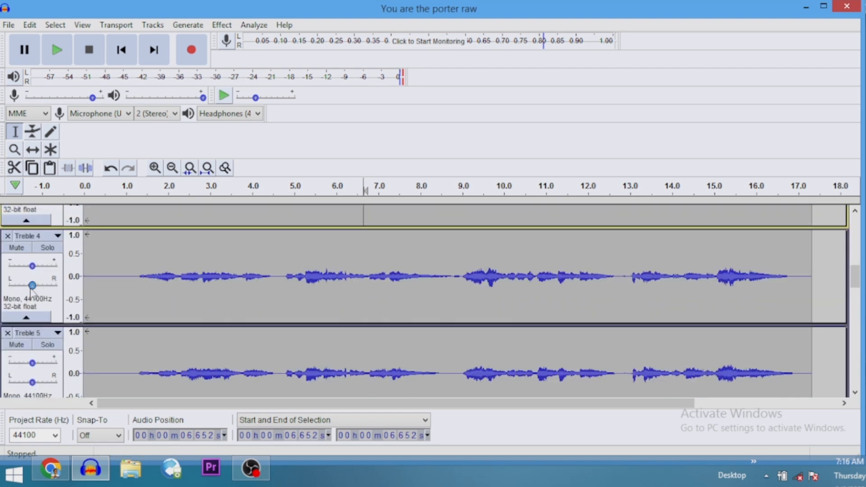
{"action": "left_click_drag", "start_coordinate": [32, 285], "coordinate": [17, 285]}
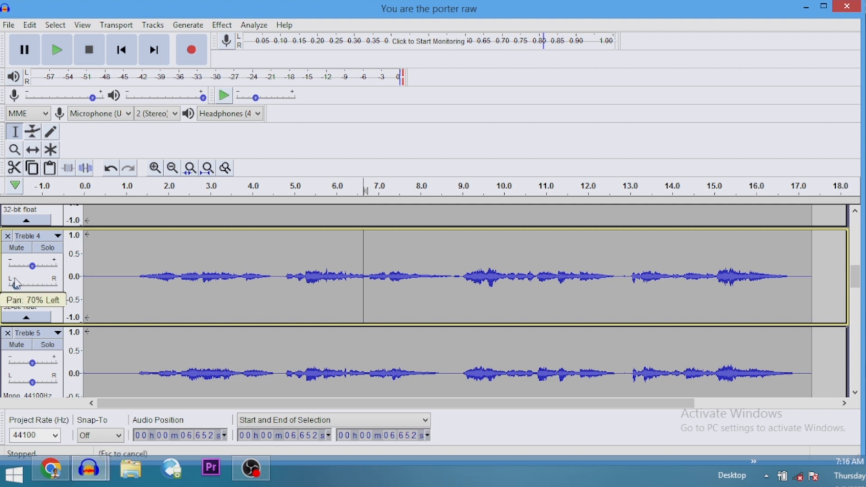
{"action": "left_click_drag", "start_coordinate": [15, 284], "coordinate": [13, 285]}
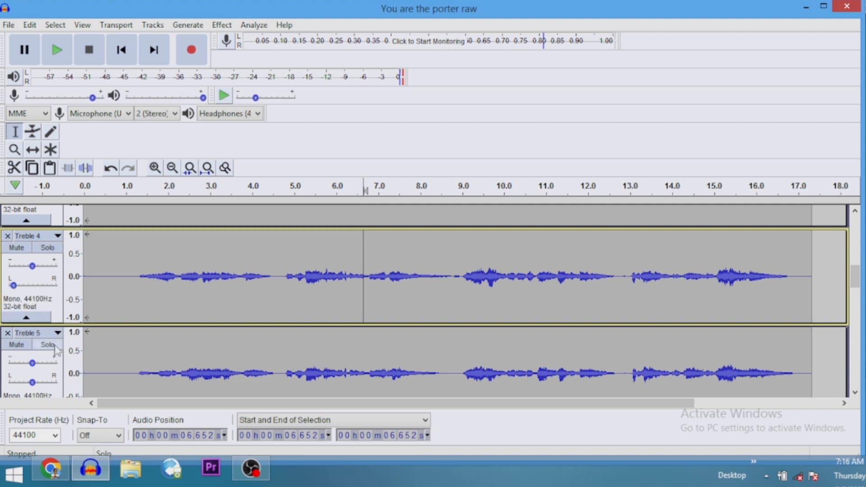
{"action": "left_click_drag", "start_coordinate": [33, 384], "coordinate": [54, 384]}
Step: Pan the Alto 2 track far left and the Alto 3 track far right
{"action": "scroll", "coordinate": [56, 385], "scroll_direction": "down", "scroll_amount": 5}
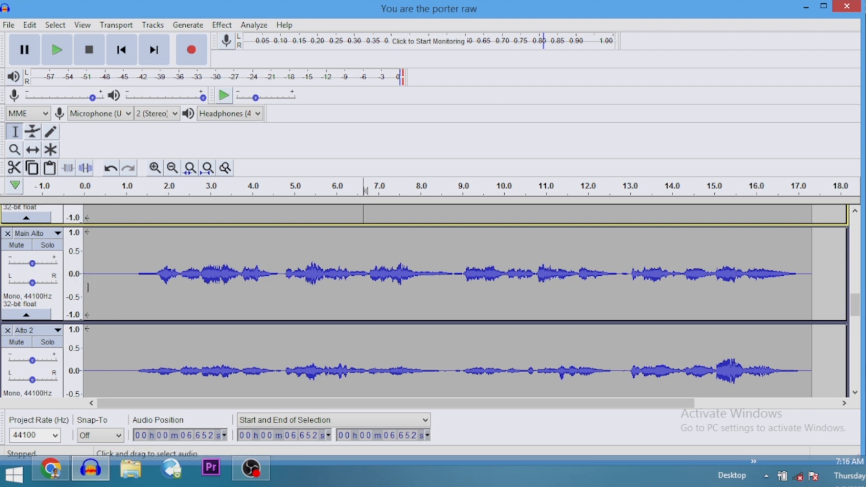
{"action": "scroll", "coordinate": [88, 287], "scroll_direction": "down", "scroll_amount": 3}
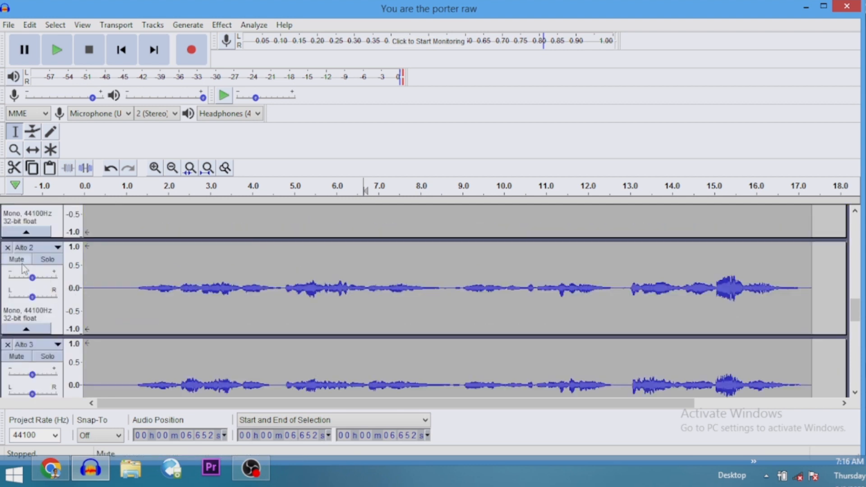
{"action": "left_click_drag", "start_coordinate": [33, 297], "coordinate": [11, 297]}
{"action": "left_click", "coordinate": [40, 304]}
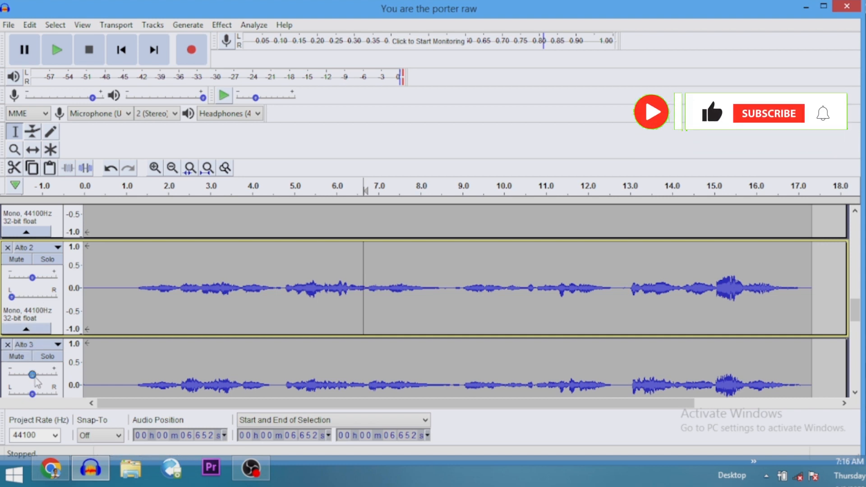
{"action": "left_click_drag", "start_coordinate": [33, 395], "coordinate": [55, 397]}
Step: Pan the Alto 4 track strongly left and the Alto 5 track strongly right, slightly less extreme than Alto 2 and 3
{"action": "scroll", "coordinate": [53, 315], "scroll_direction": "down", "scroll_amount": 3}
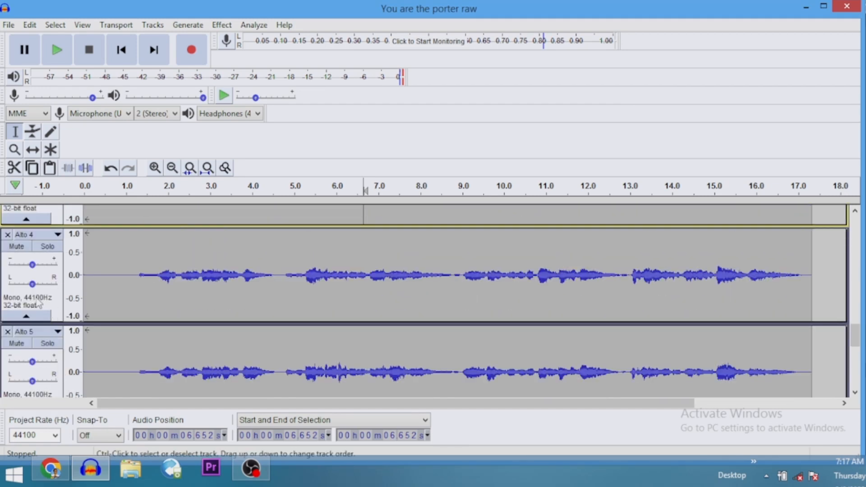
{"action": "left_click_drag", "start_coordinate": [32, 287], "coordinate": [15, 286]}
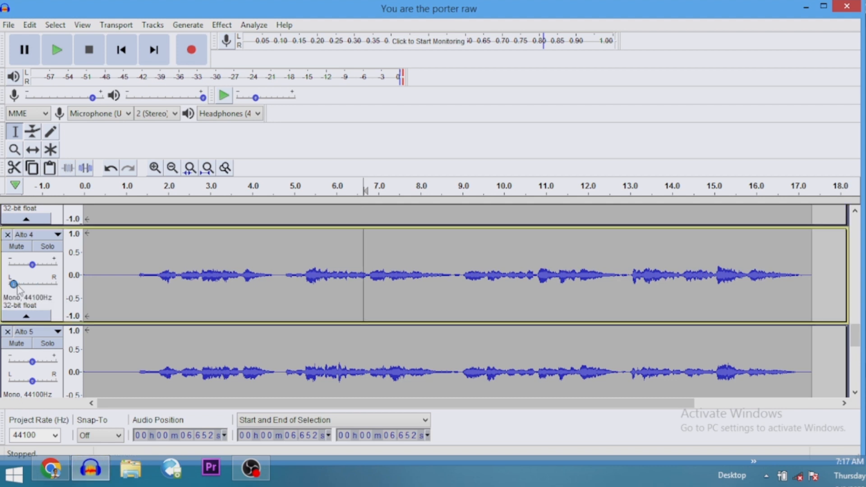
{"action": "left_click_drag", "start_coordinate": [34, 381], "coordinate": [54, 384]}
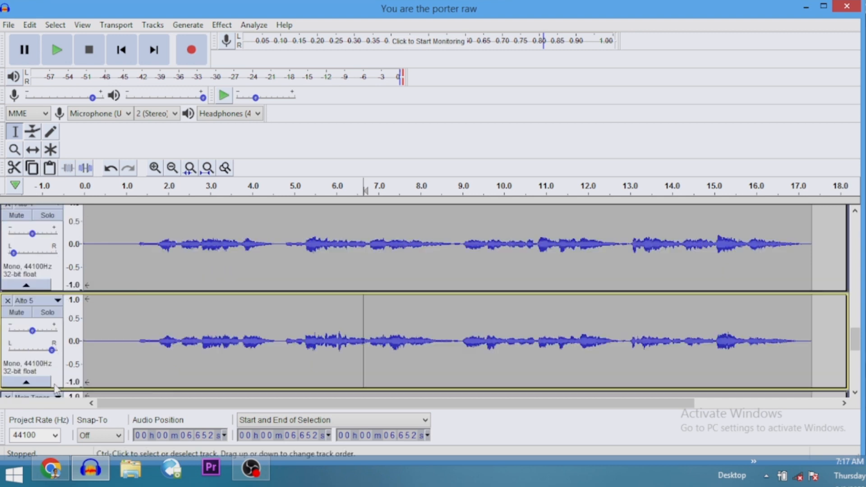
Step: Keep Main Tenor centred and pan the Tenor 2 track well to the left and the Tenor 3 track well to the right
{"action": "scroll", "coordinate": [56, 392], "scroll_direction": "down", "scroll_amount": 1}
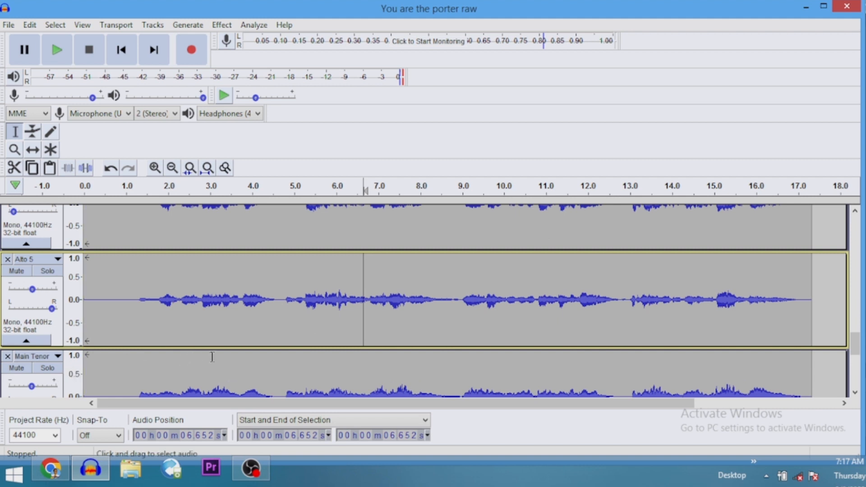
{"action": "scroll", "coordinate": [598, 356], "scroll_direction": "down", "scroll_amount": 2}
{"action": "scroll", "coordinate": [157, 340], "scroll_direction": "down", "scroll_amount": 1}
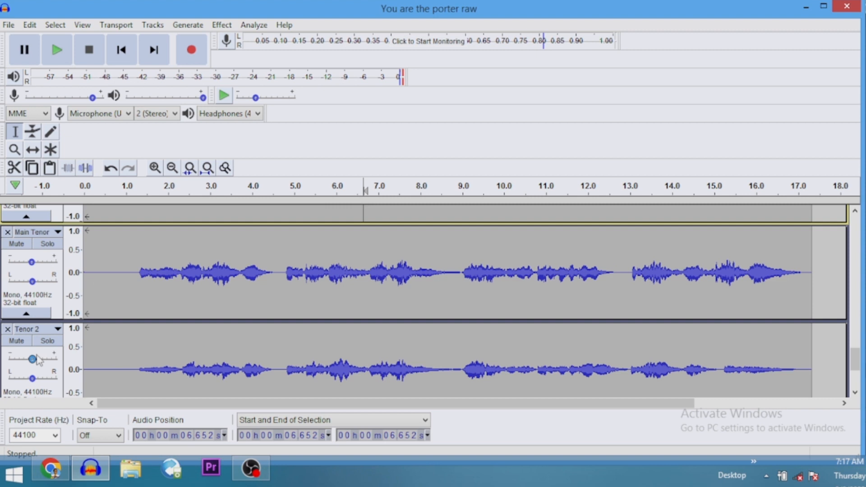
{"action": "mouse_move", "coordinate": [33, 383]}
{"action": "left_mouse_down"}
{"action": "mouse_move", "coordinate": [9, 380]}
{"action": "mouse_move", "coordinate": [24, 379]}
{"action": "mouse_move", "coordinate": [16, 380]}
{"action": "left_mouse_up"}
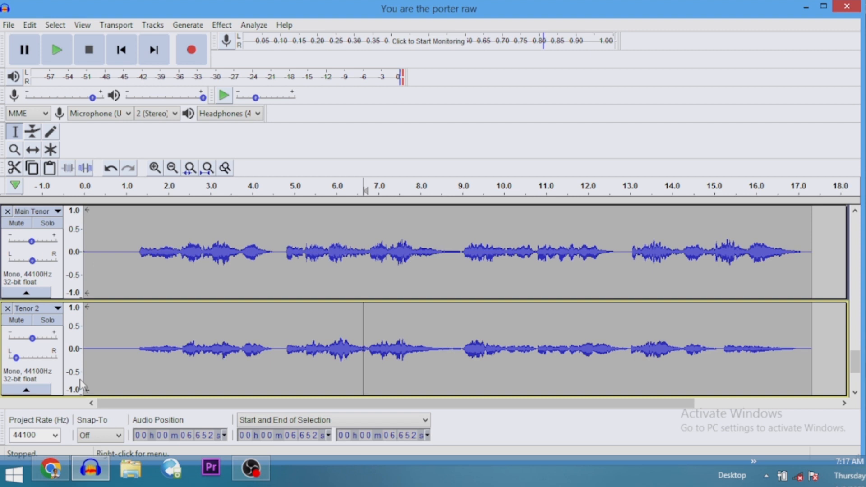
{"action": "scroll", "coordinate": [58, 371], "scroll_direction": "down", "scroll_amount": 3}
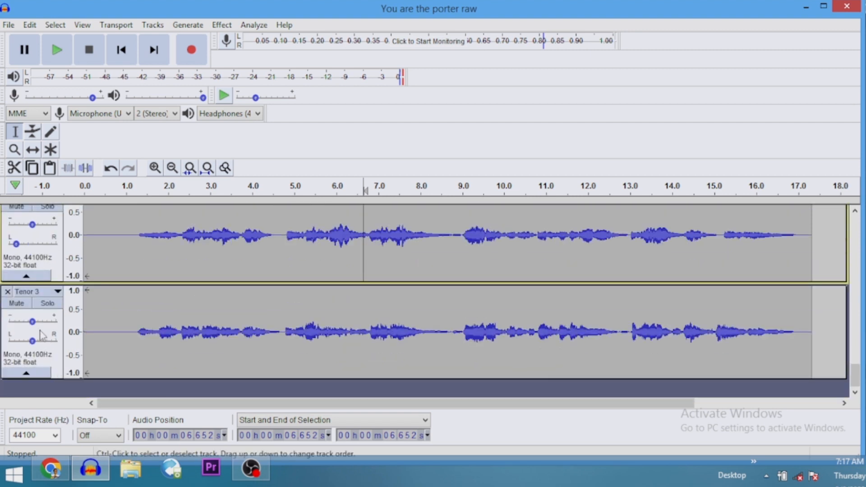
{"action": "left_click_drag", "start_coordinate": [32, 341], "coordinate": [50, 345]}
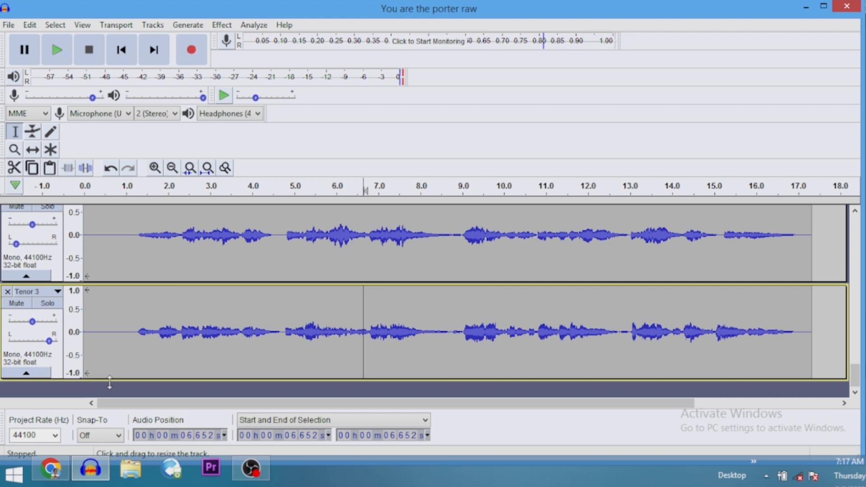
Step: Play the mix from the beginning and unmute the happy-acou instrumental track during playback
{"action": "left_click", "coordinate": [130, 54]}
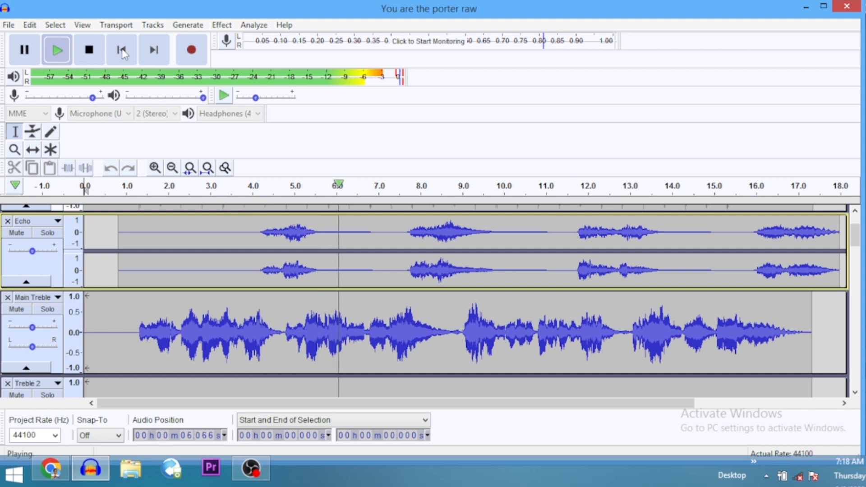
{"action": "scroll", "coordinate": [68, 226], "scroll_direction": "up", "scroll_amount": 2}
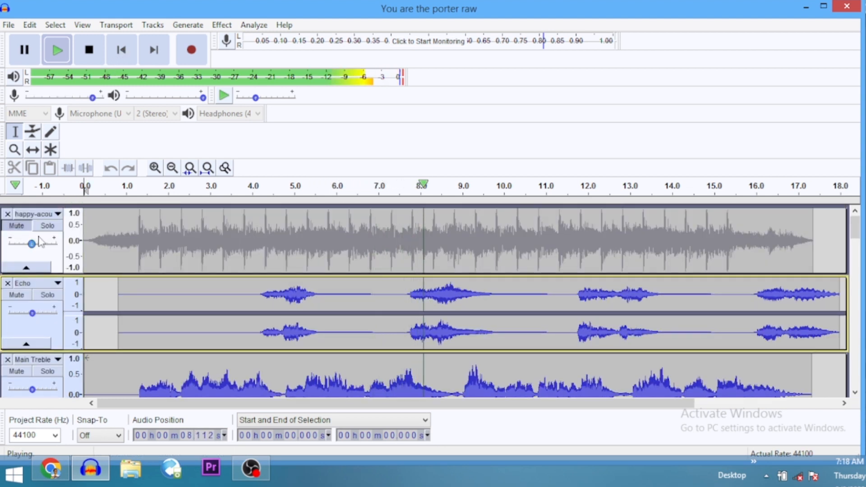
{"action": "left_click", "coordinate": [16, 228]}
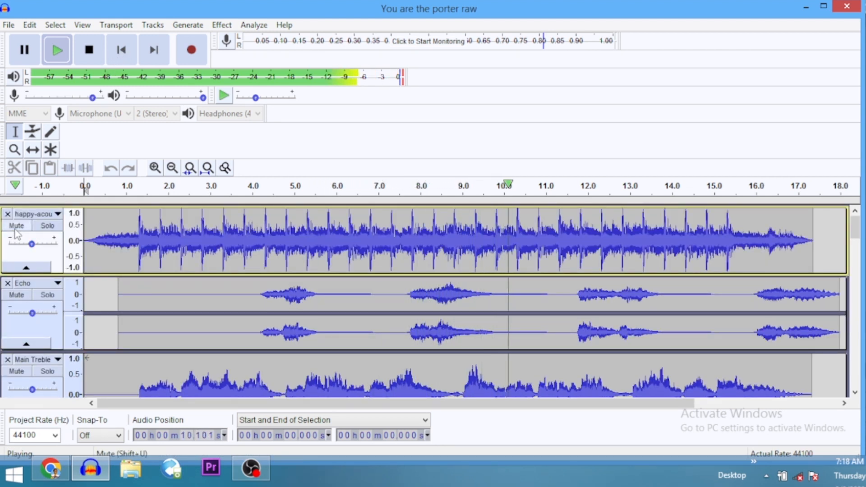